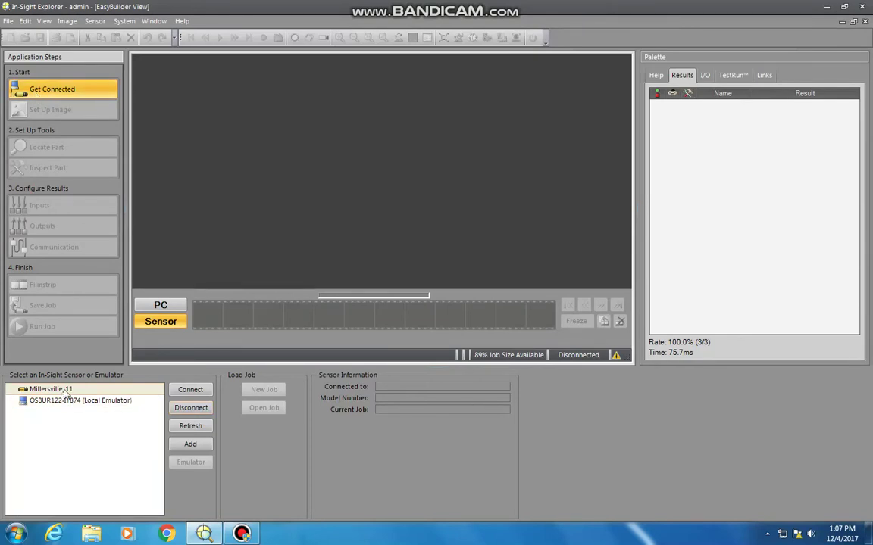
Connect to the Millersville_11 sensor, trigger a fresh part image, and open Set Up Image
left_click(66, 390)
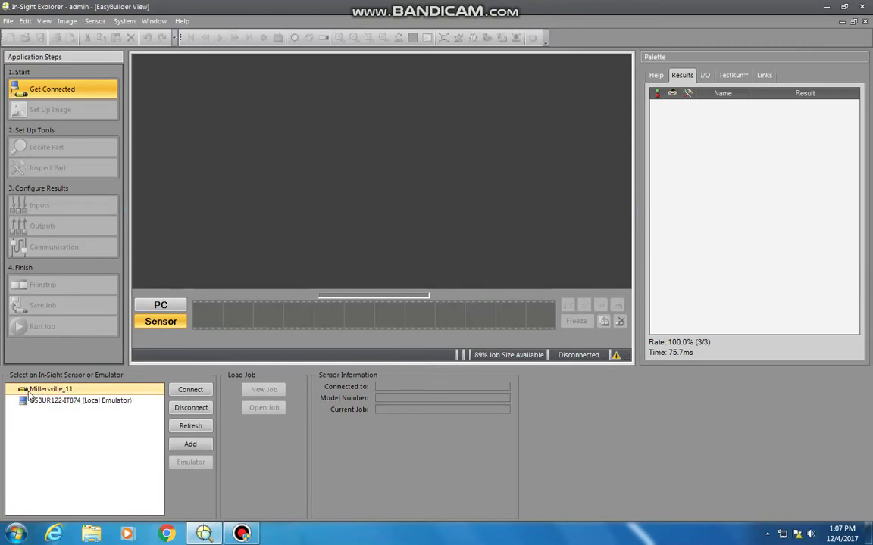
left_click(186, 391)
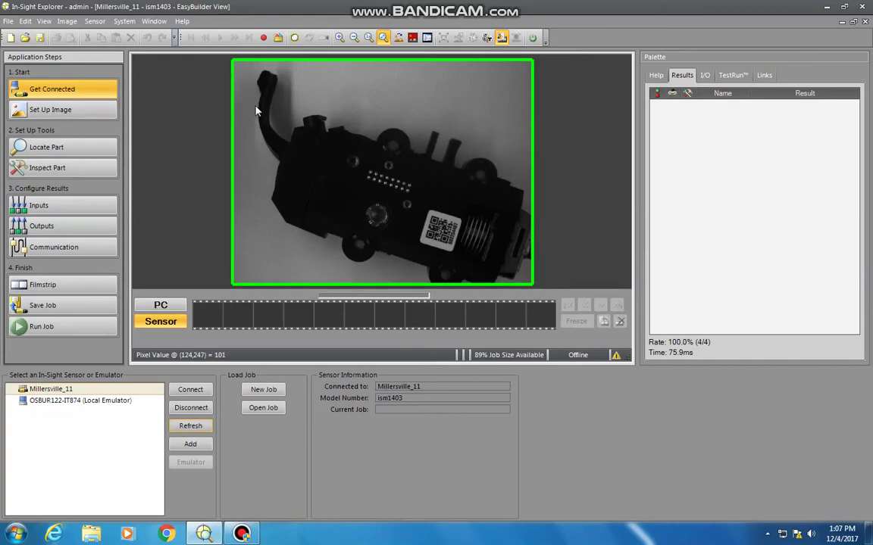
left_click(294, 38)
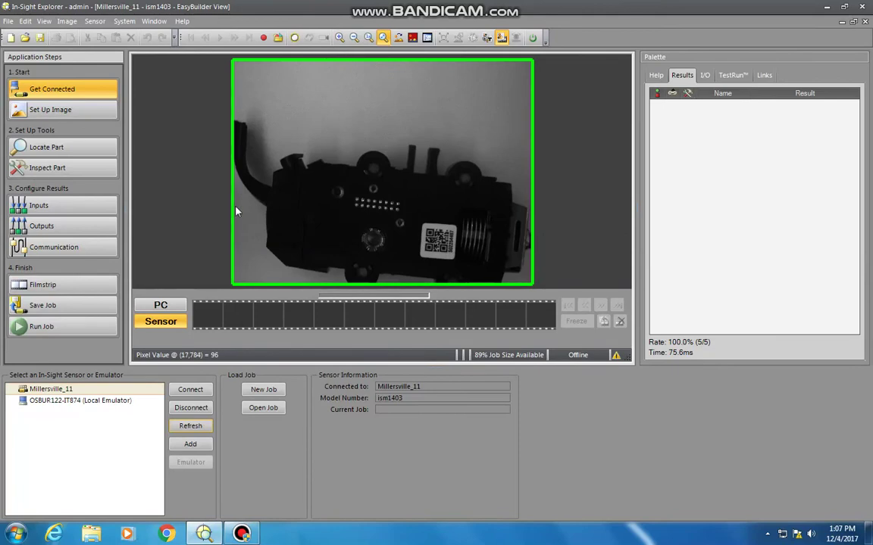
left_click(70, 114)
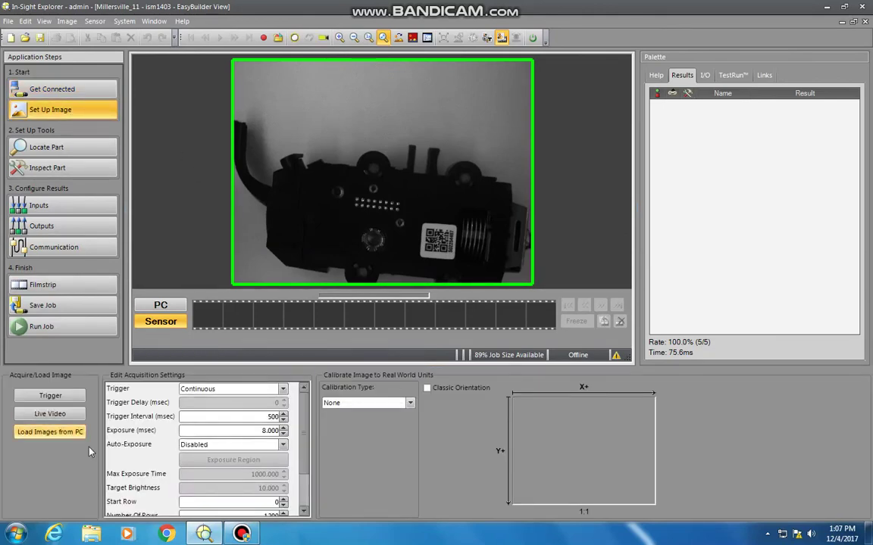
Run live video to check the part's focus, then stop it
left_click(50, 413)
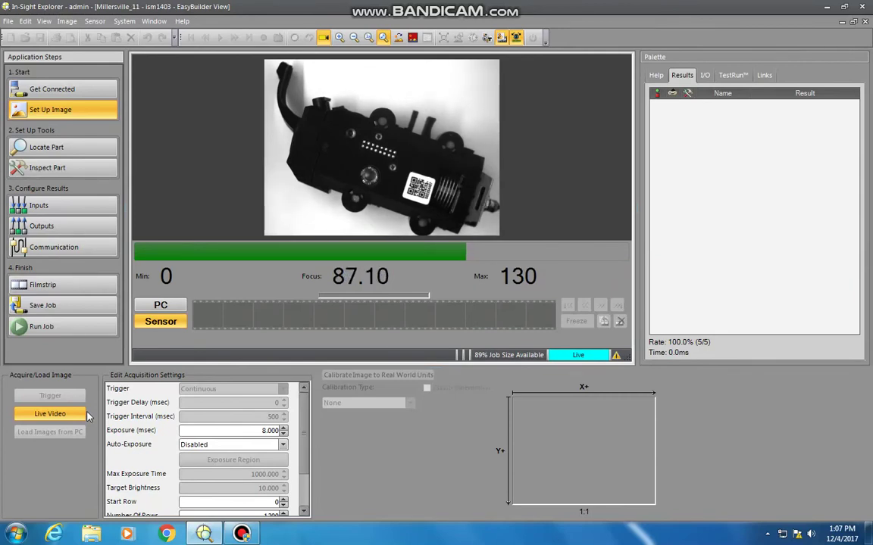
left_click(72, 418)
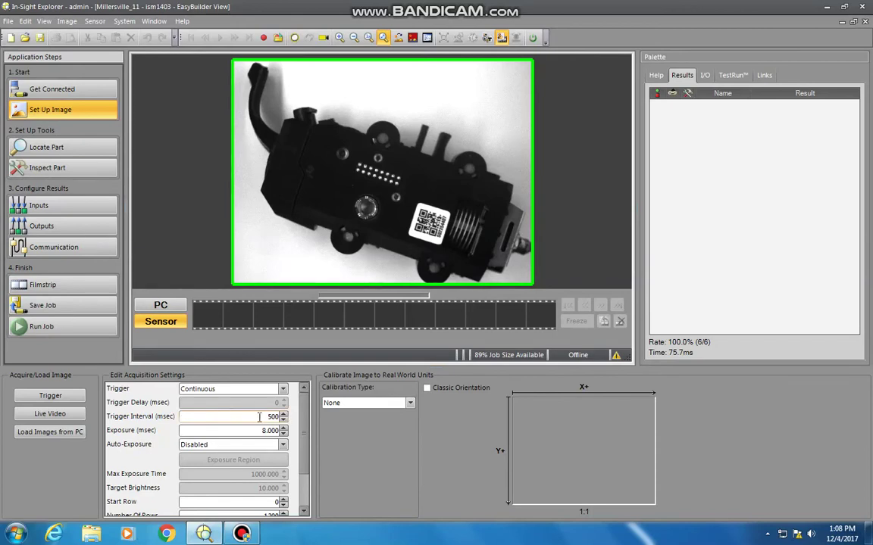
left_click(283, 390)
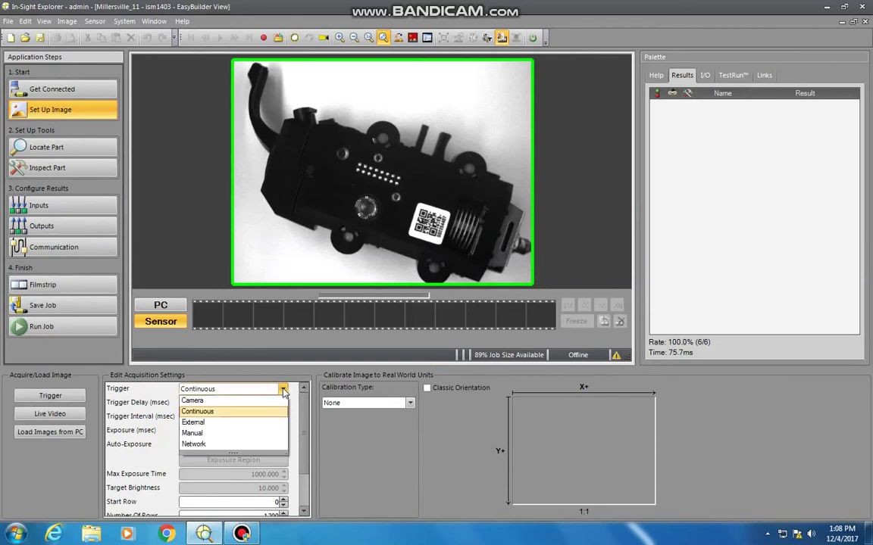
left_click(199, 414)
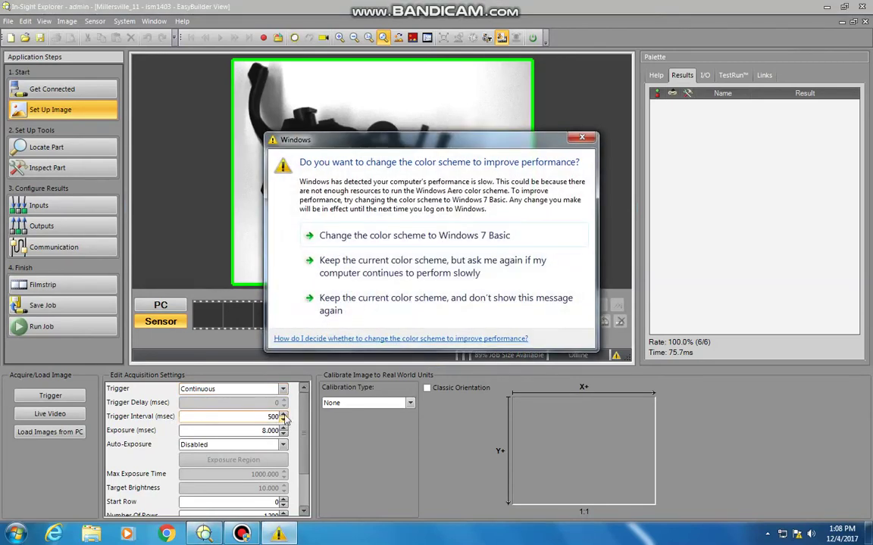
left_click(583, 140)
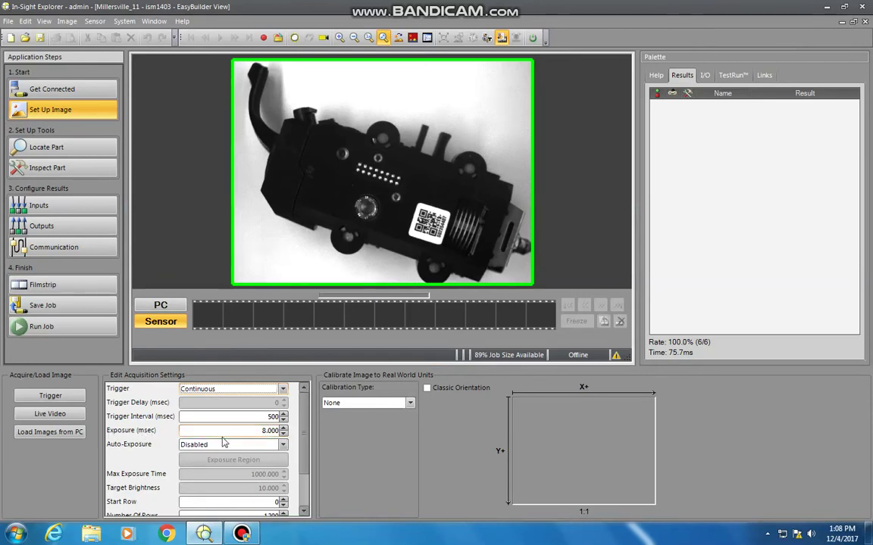
scroll(152, 440, "down", 2)
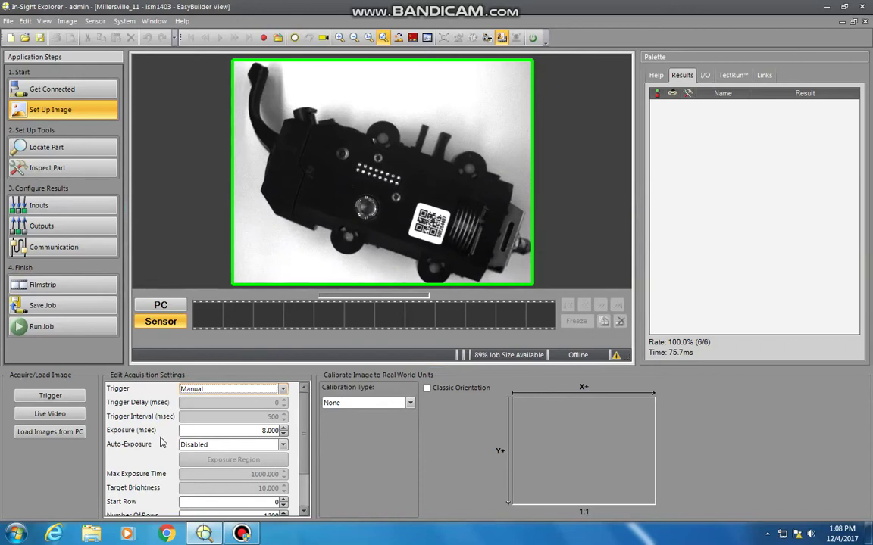
scroll(155, 402, "up", 2)
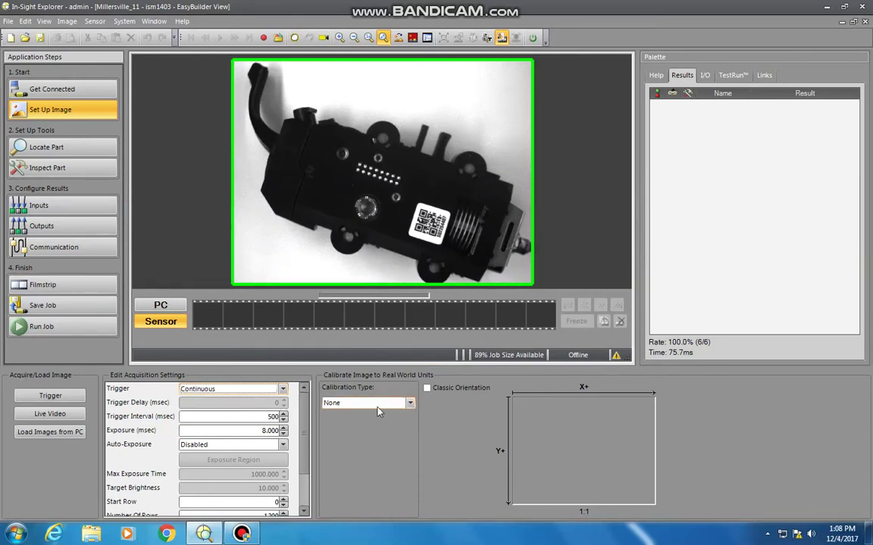
Capture several new images of the repositioned part with Trigger, Image > Trigger and Ctrl+T
left_click(51, 398)
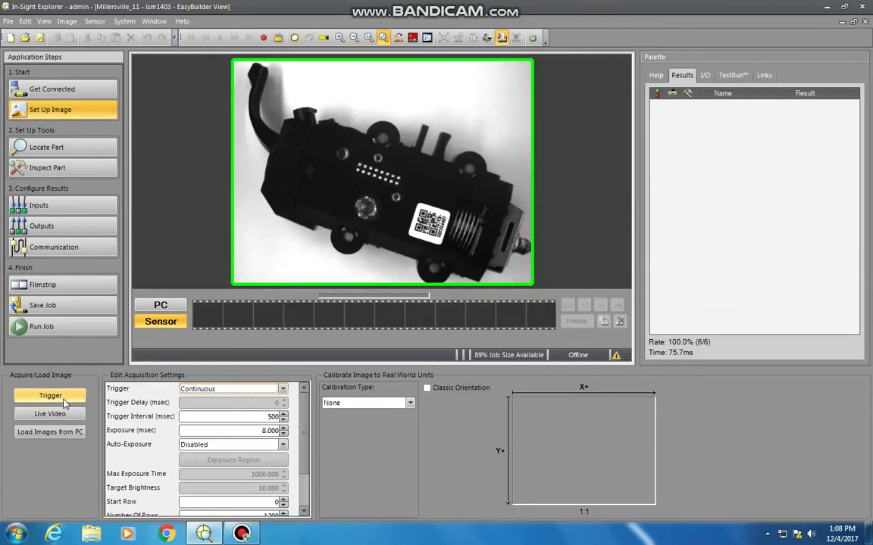
left_click(65, 403)
left_click(65, 403)
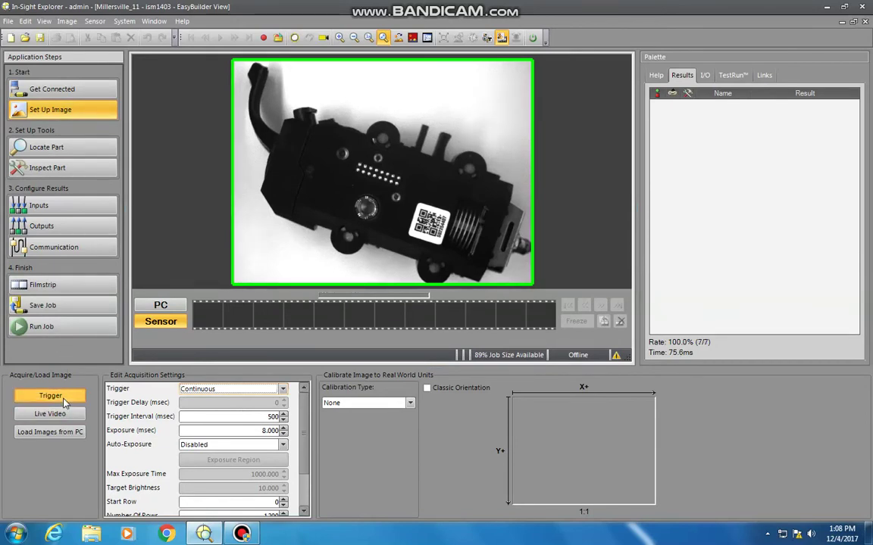
left_click(64, 404)
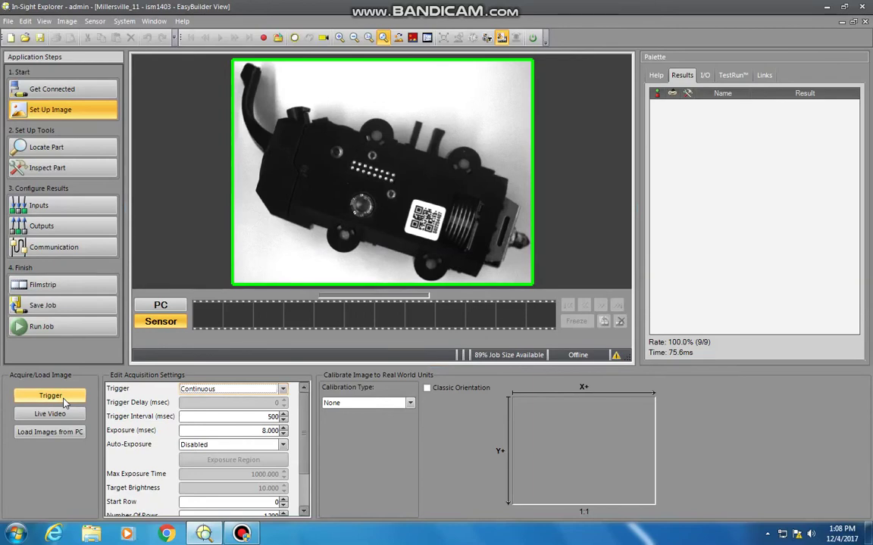
left_click(294, 40)
left_click(293, 39)
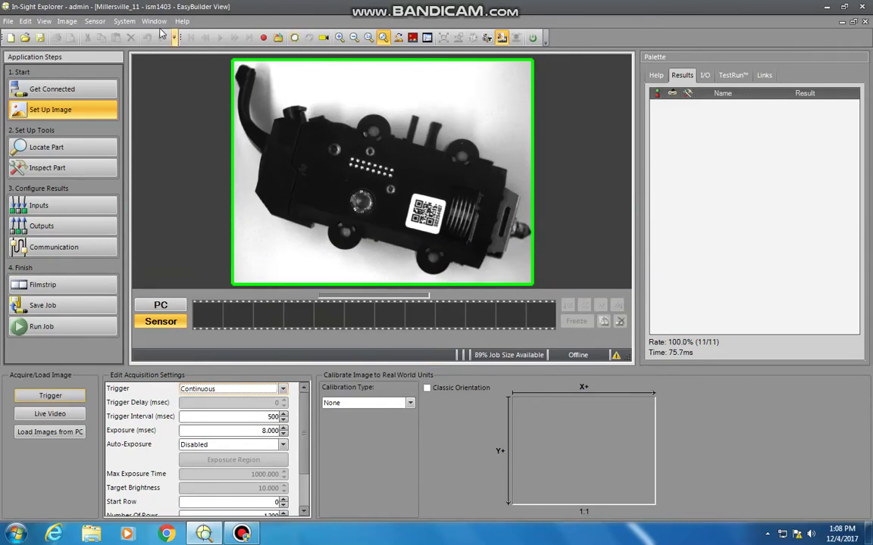
left_click(94, 21)
mouse_move(77, 25)
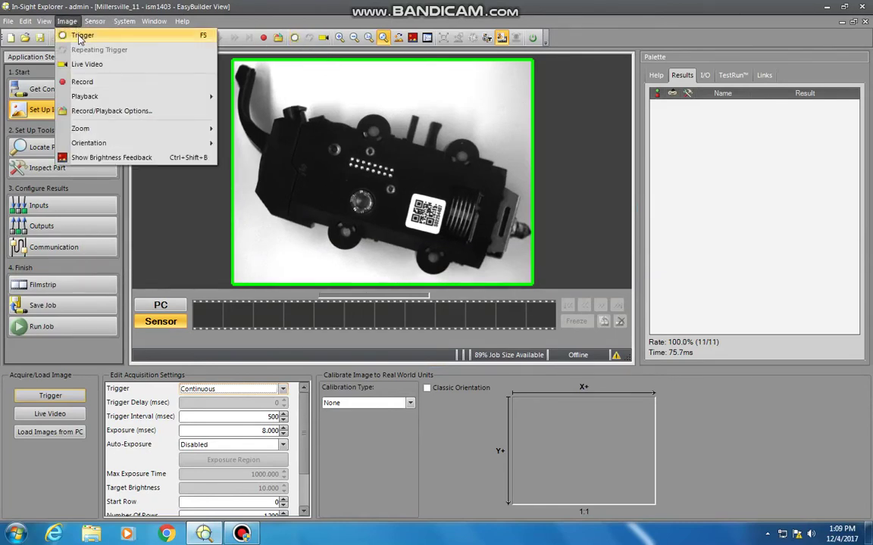
left_click(81, 36)
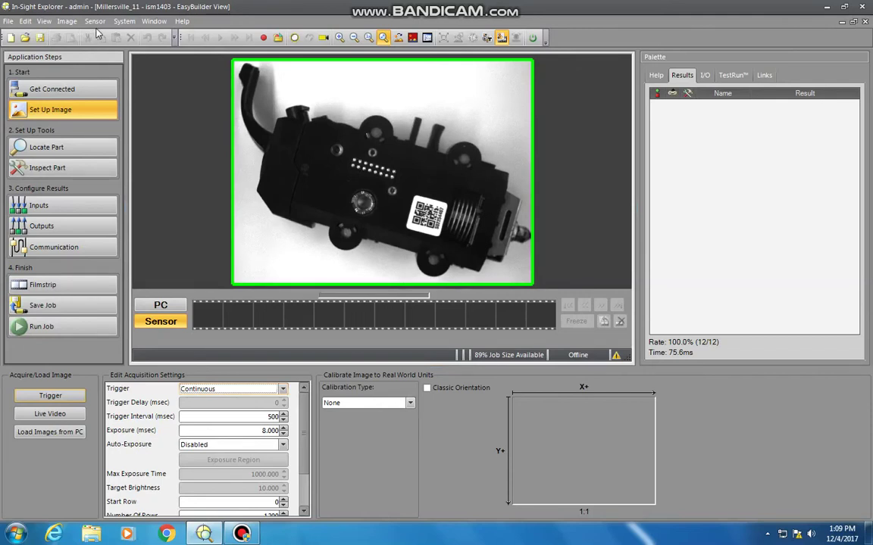
key("ctrl+t")
key("ctrl+t")
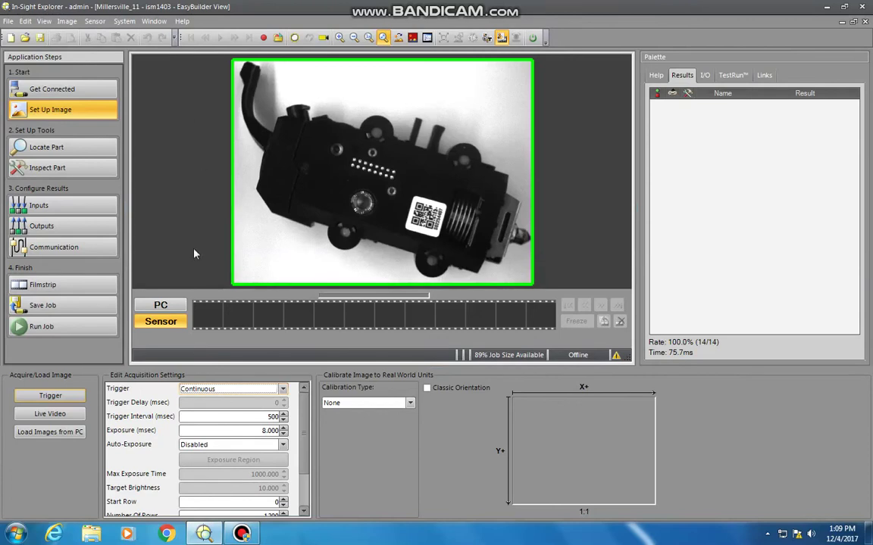
left_click(410, 404)
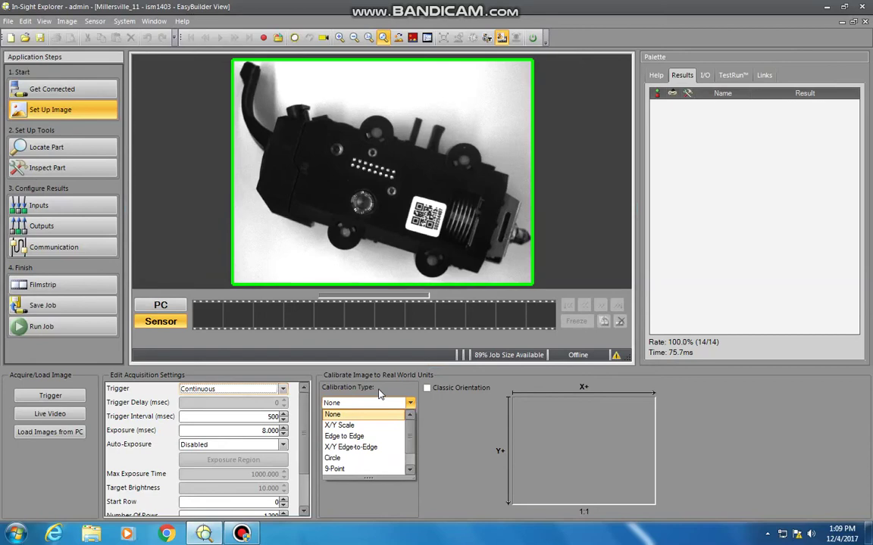
Calibrate Edge to Edge between the part's two edges with a 45 mm dimension
left_click(363, 437)
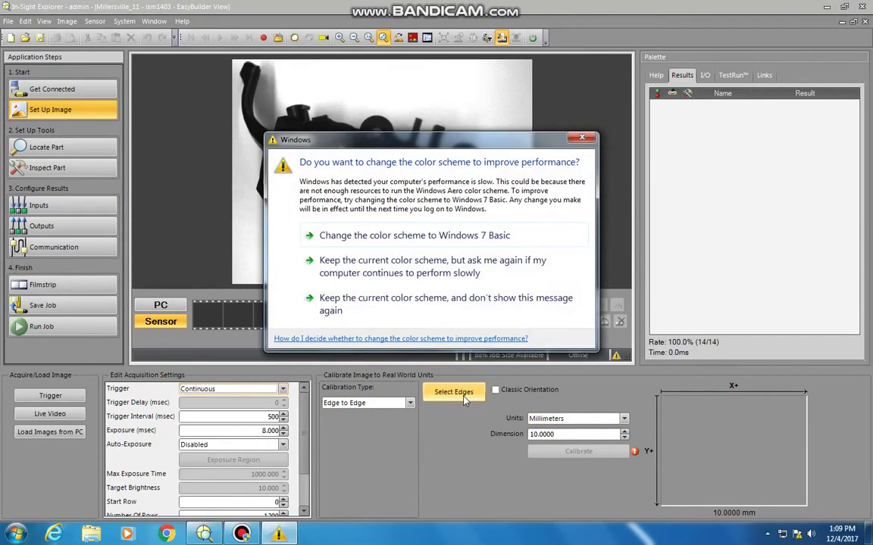
left_click(580, 138)
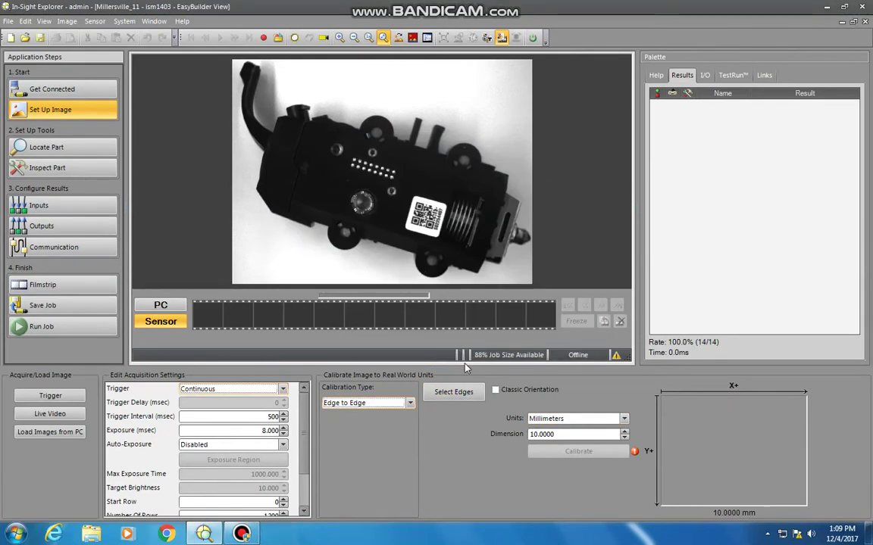
left_click(464, 397)
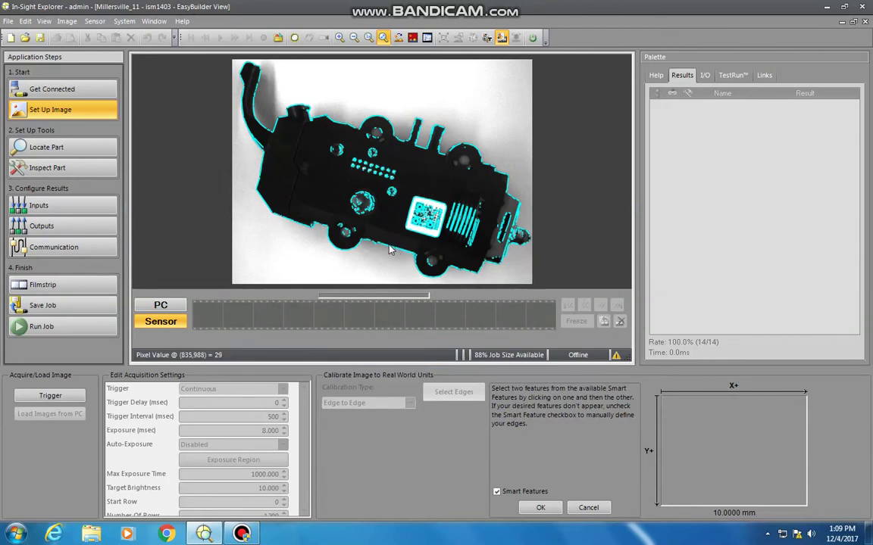
left_click_drag(392, 251, 422, 152)
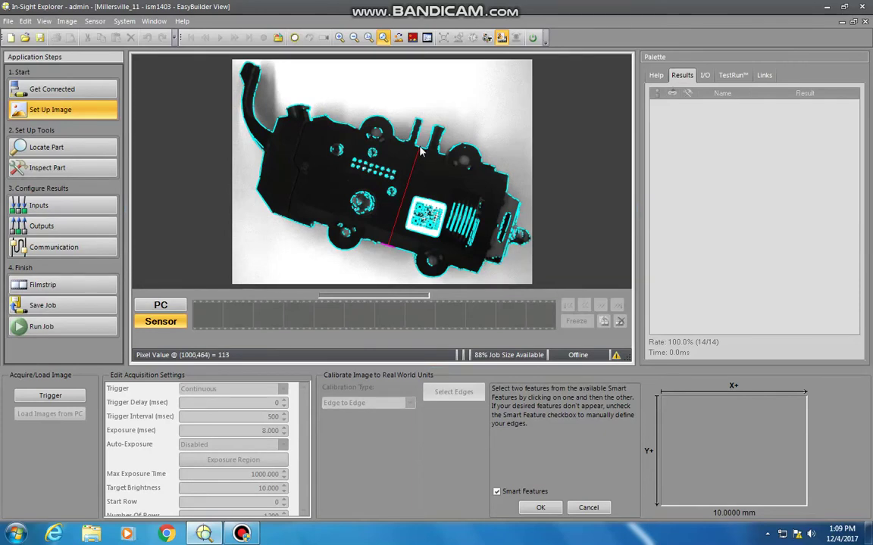
left_click(422, 152)
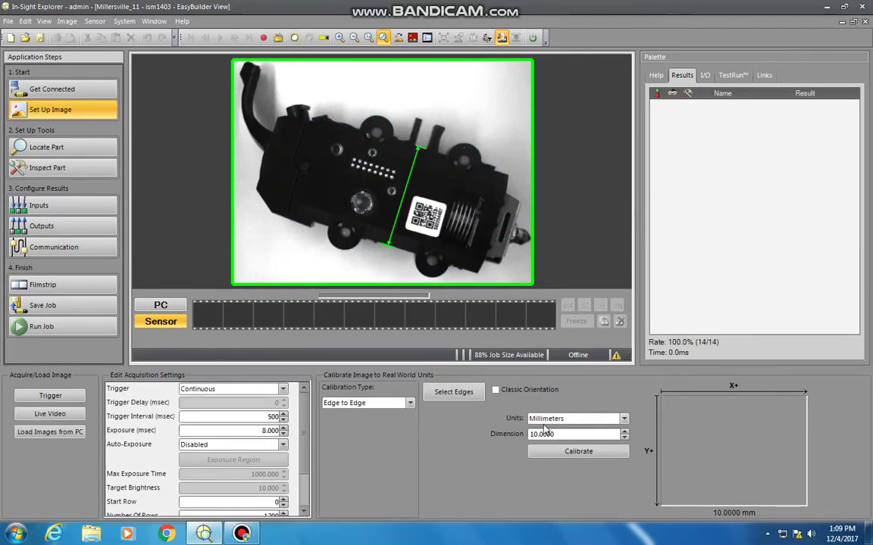
left_click_drag(536, 435, 530, 435)
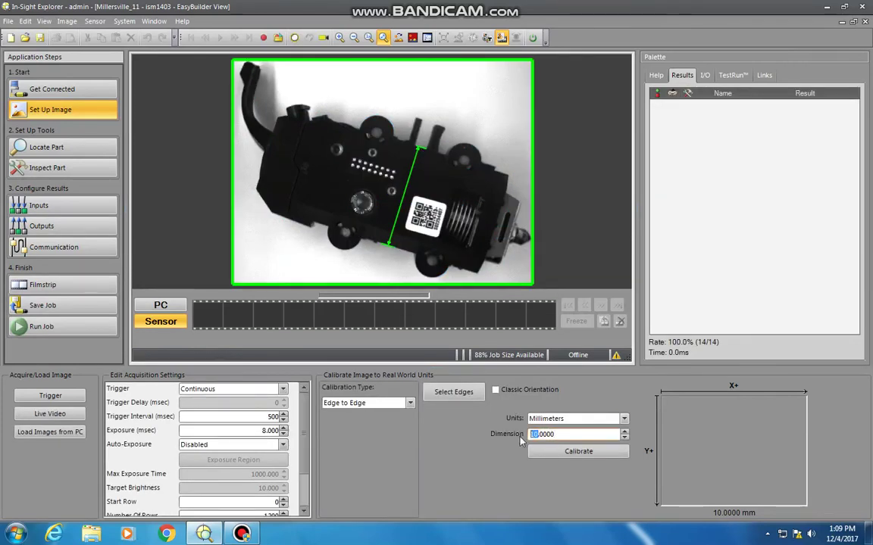
type("45")
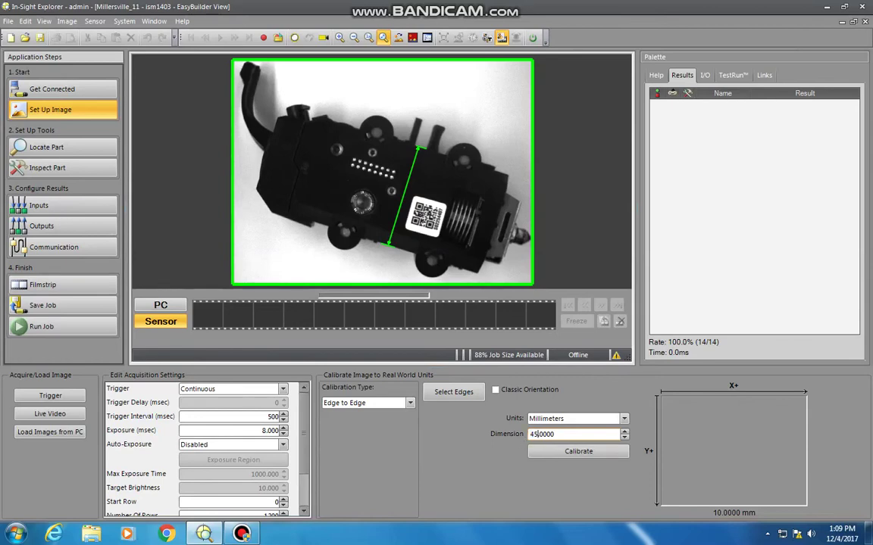
left_click(585, 458)
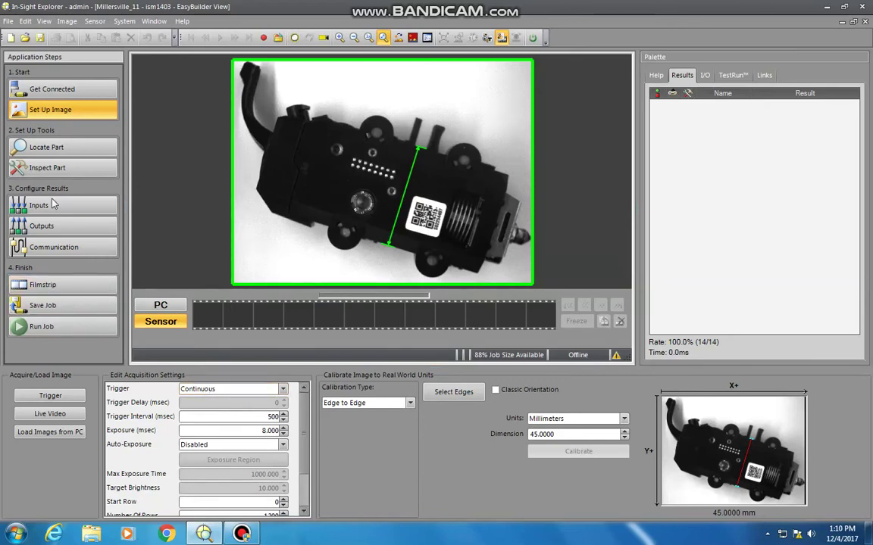
left_click(59, 148)
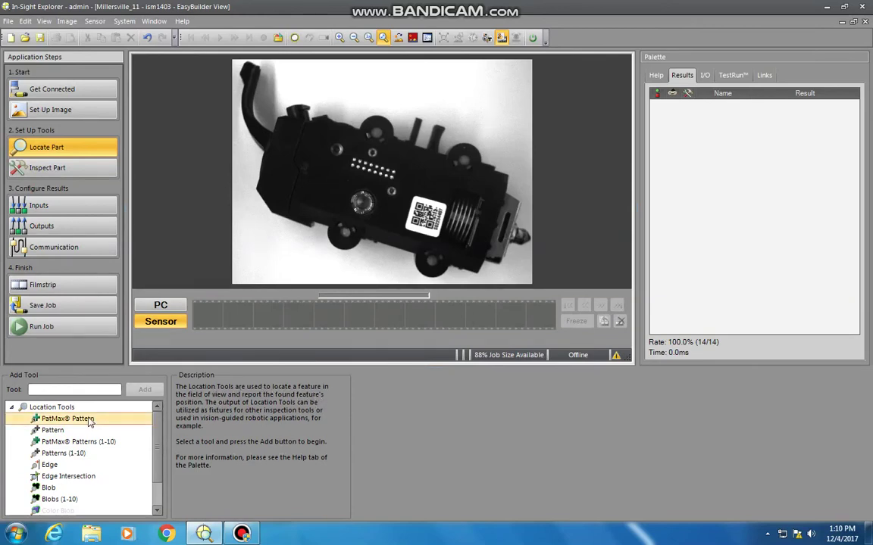
Add a PatMax® Pattern locator from Location Tools
left_click(64, 421)
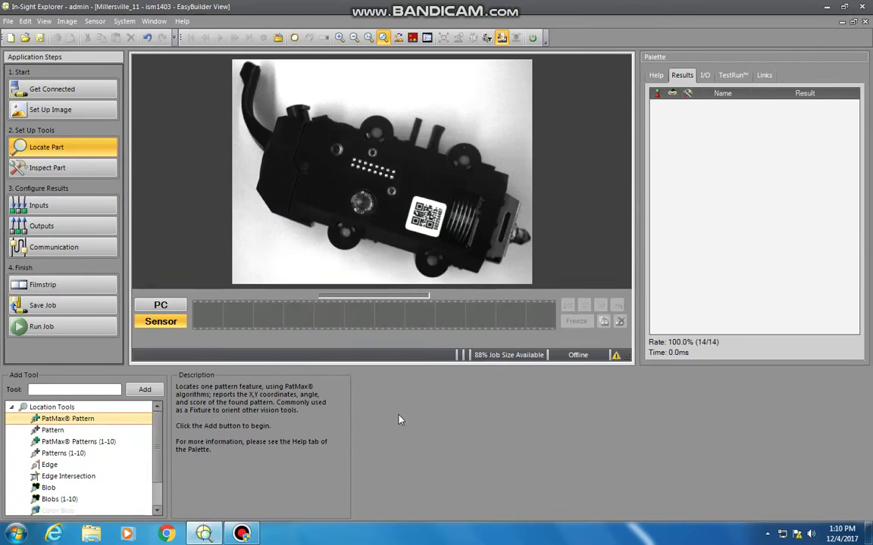
left_click(145, 390)
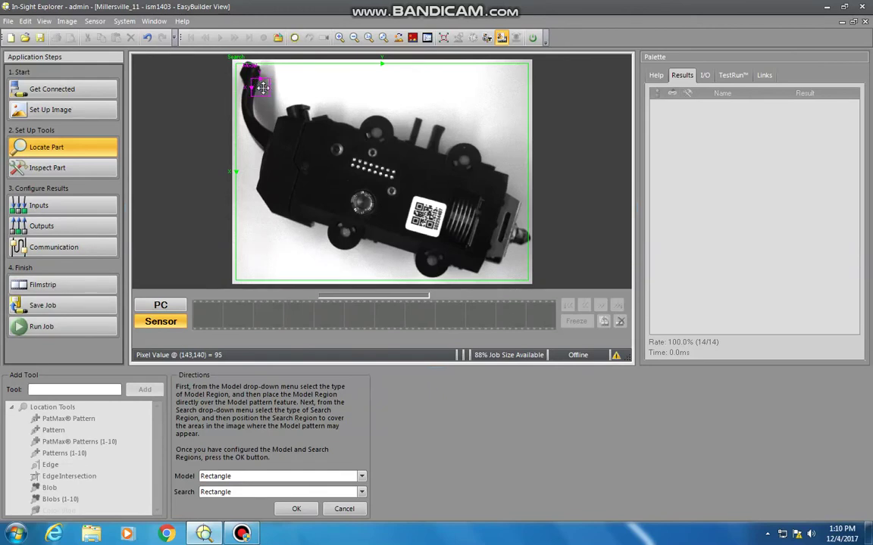
Fit the rectangular model region over the two upright prongs, keeping a rectangular search region
left_click_drag(258, 87, 334, 98)
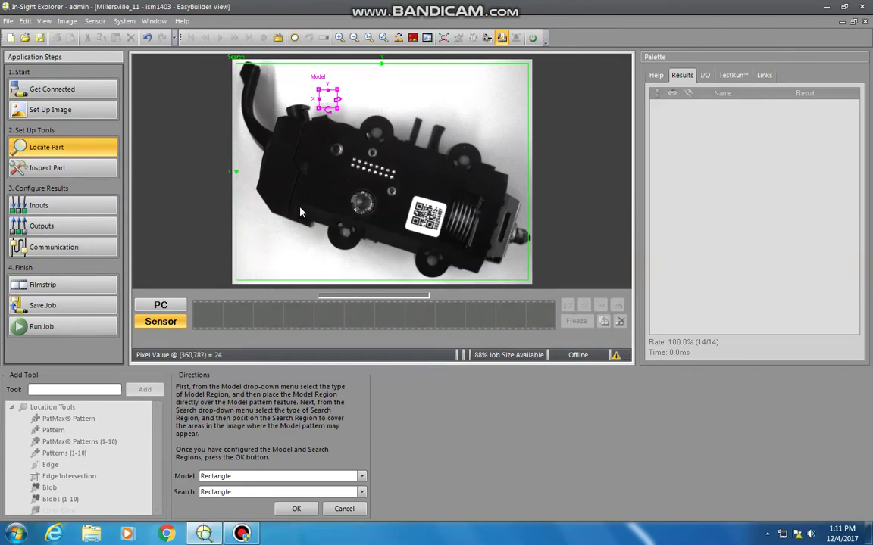
left_click_drag(338, 106, 442, 159)
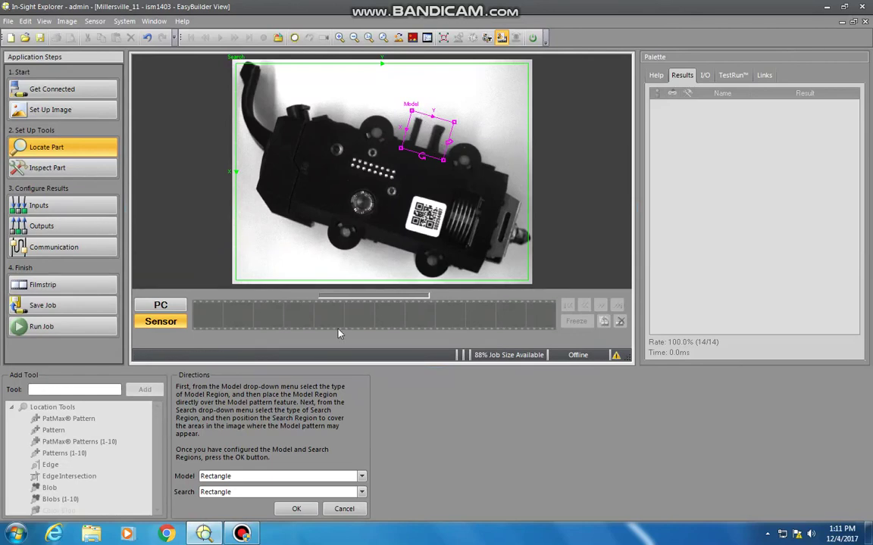
left_click(361, 477)
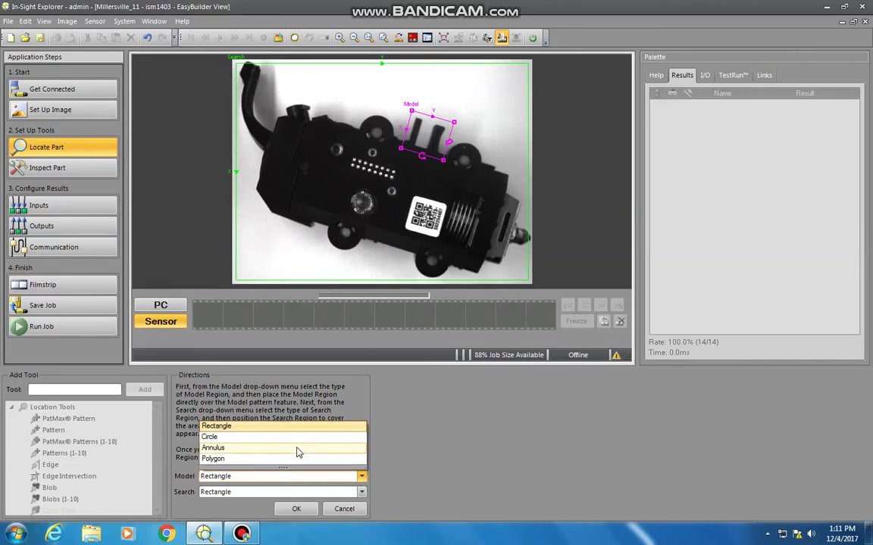
left_click(362, 476)
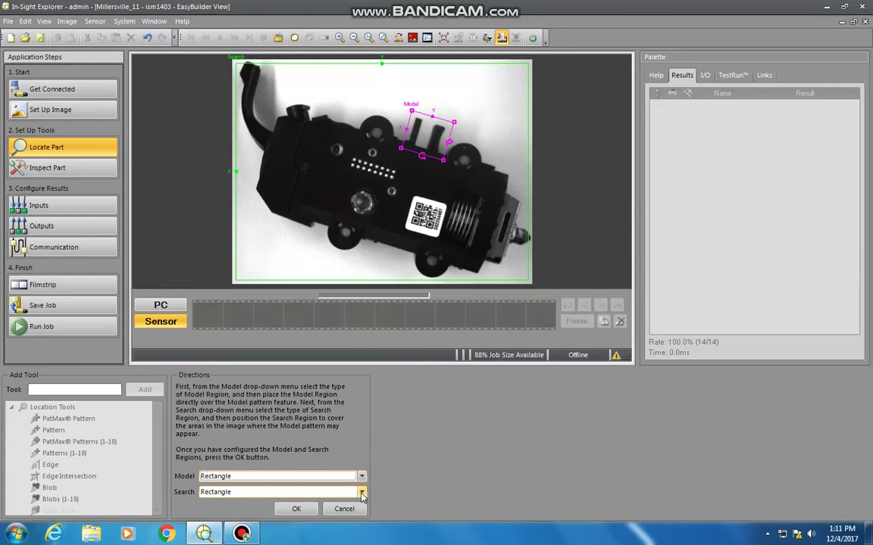
left_click(361, 493)
left_click(340, 442)
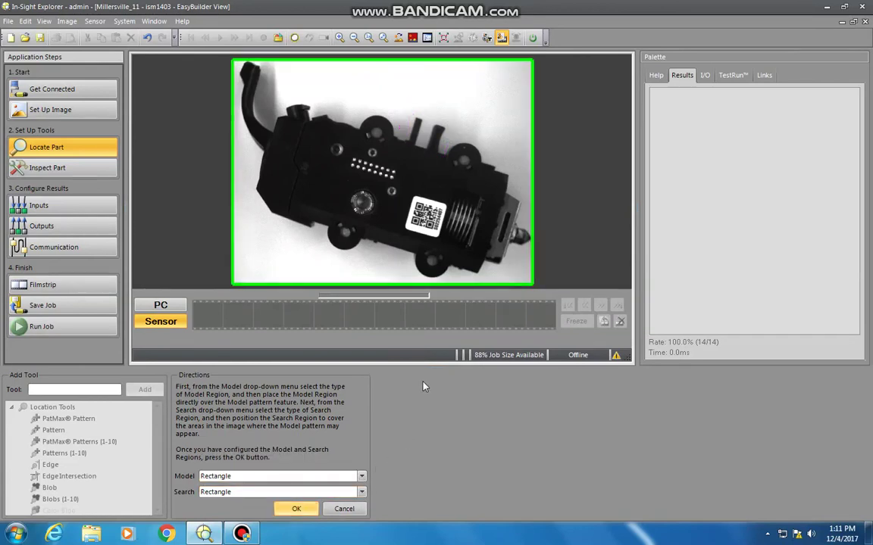
Train the pattern as Pattern_1 and show its settings, with rotation tolerance 15
key("Return")
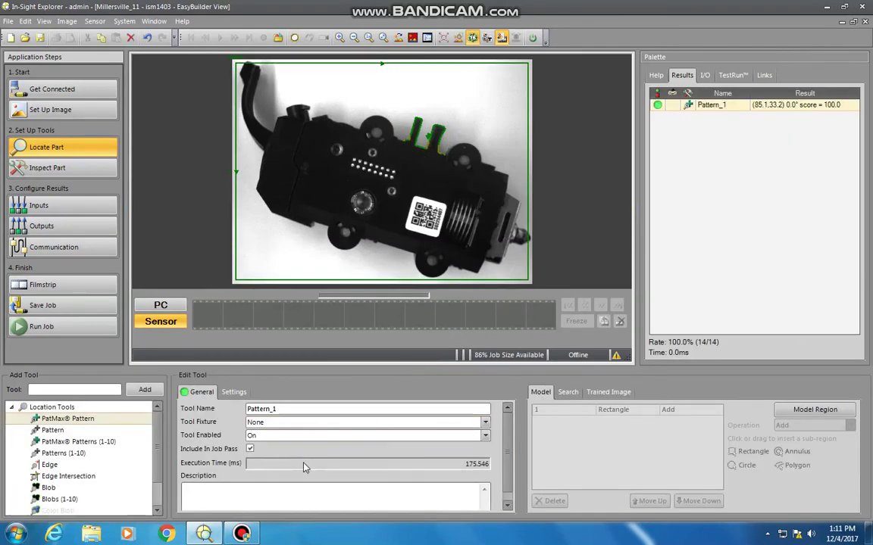
left_click(229, 392)
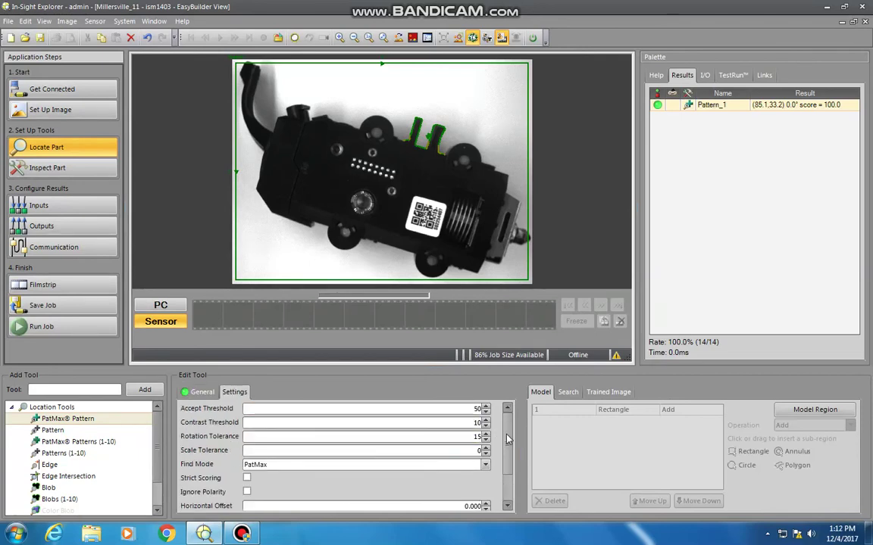
left_click(508, 467)
scroll(508, 468, "up", 5)
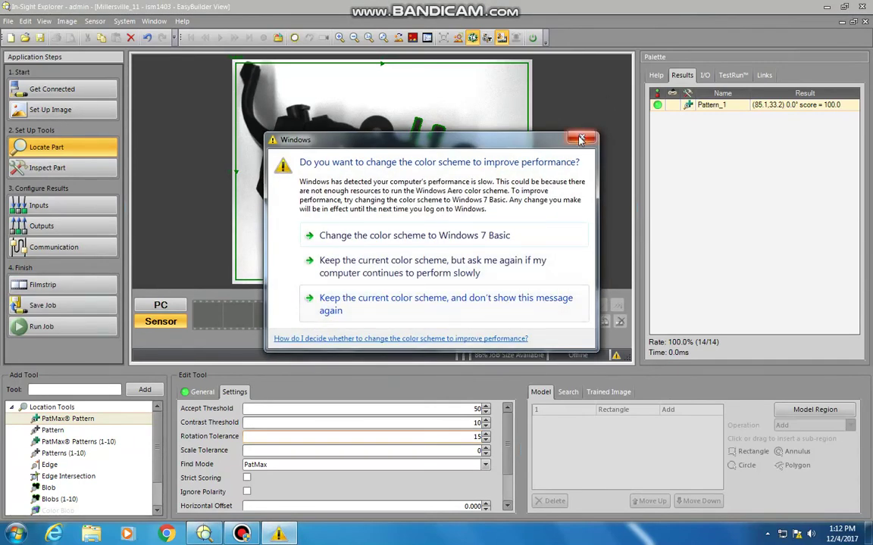
left_click(456, 239)
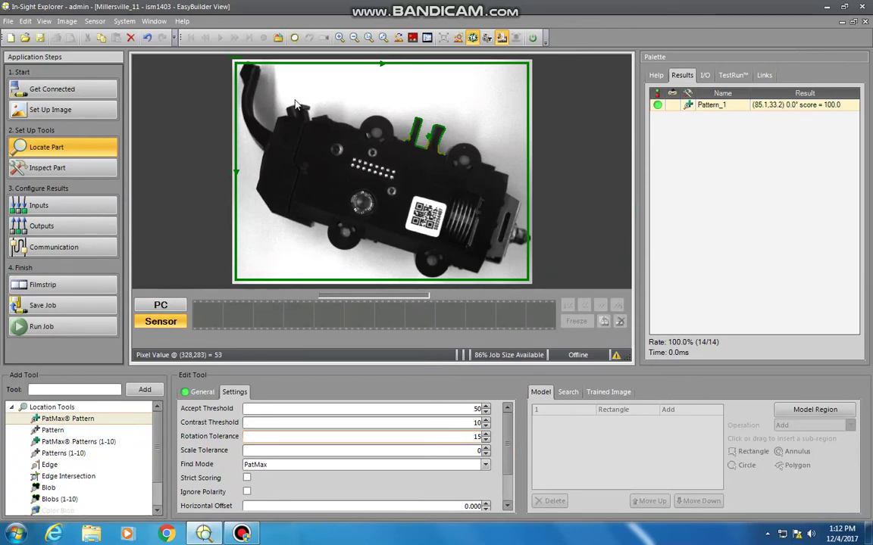
Trigger an image of the rotated part and set Pattern_1's rotation tolerance to 90
left_click(294, 40)
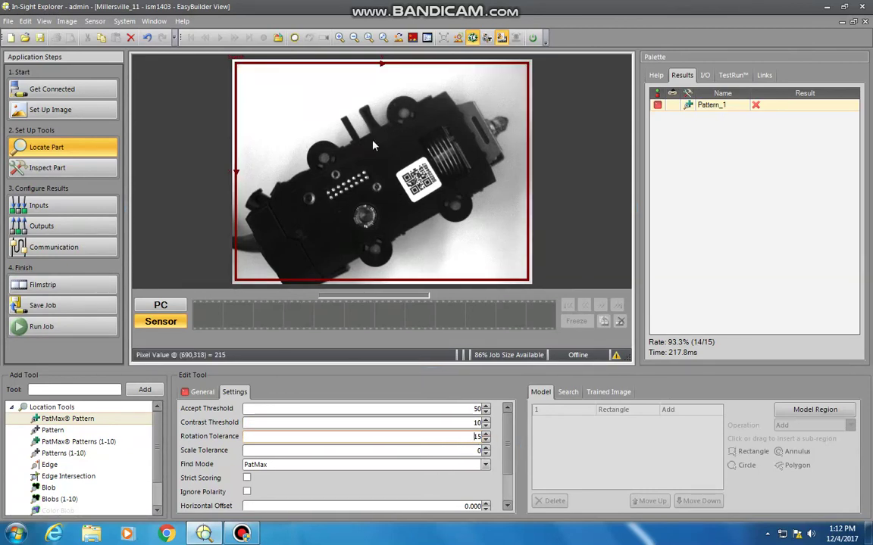
left_click(486, 440)
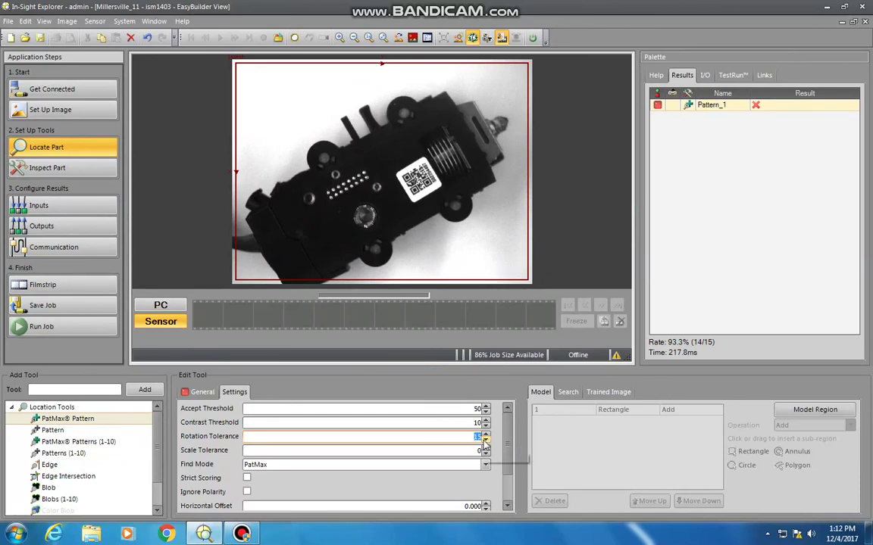
type("90")
key("Return")
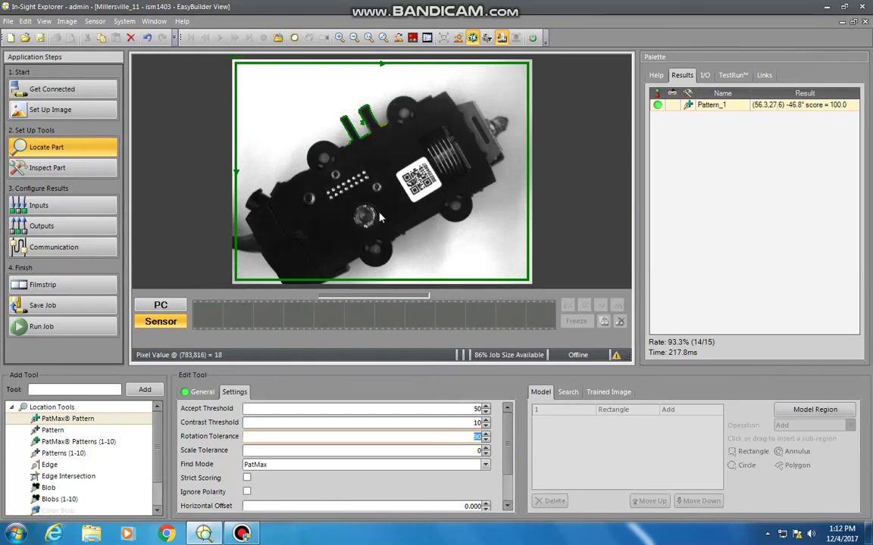
left_click(604, 394)
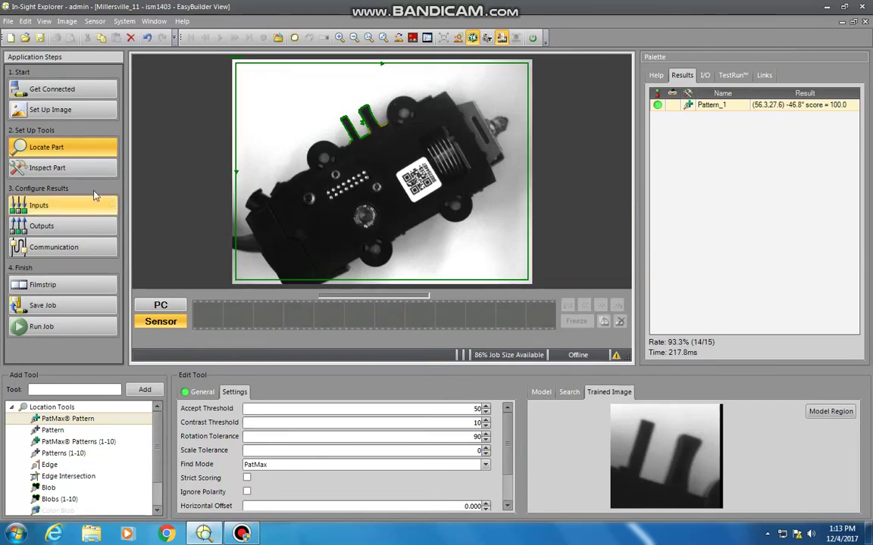
Switch to Inspect Part to list the Presence/Absence, Measurement and Counting tool categories
left_click(63, 168)
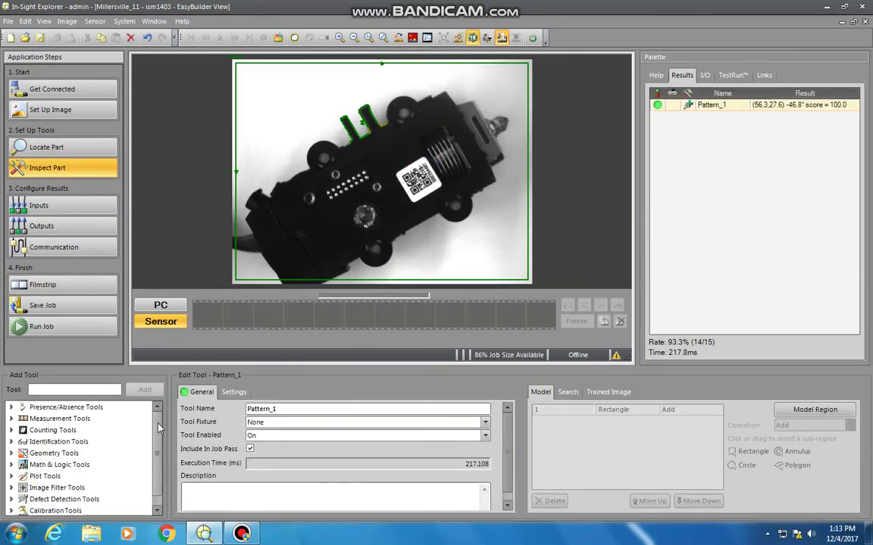
mouse_move(159, 429)
left_mouse_down()
mouse_move(160, 442)
mouse_move(159, 427)
left_mouse_up()
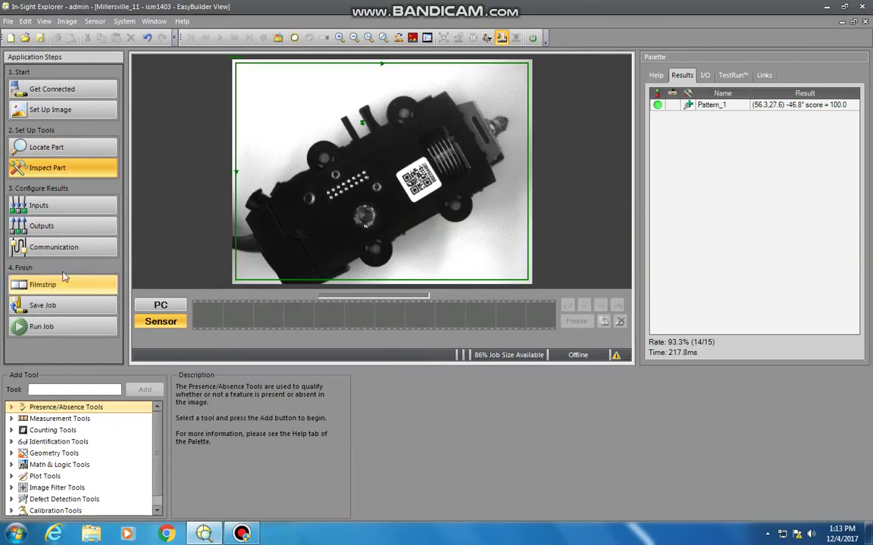
Save the job to the Desktop as Jobtest.job and view the Run Job results
left_click(46, 305)
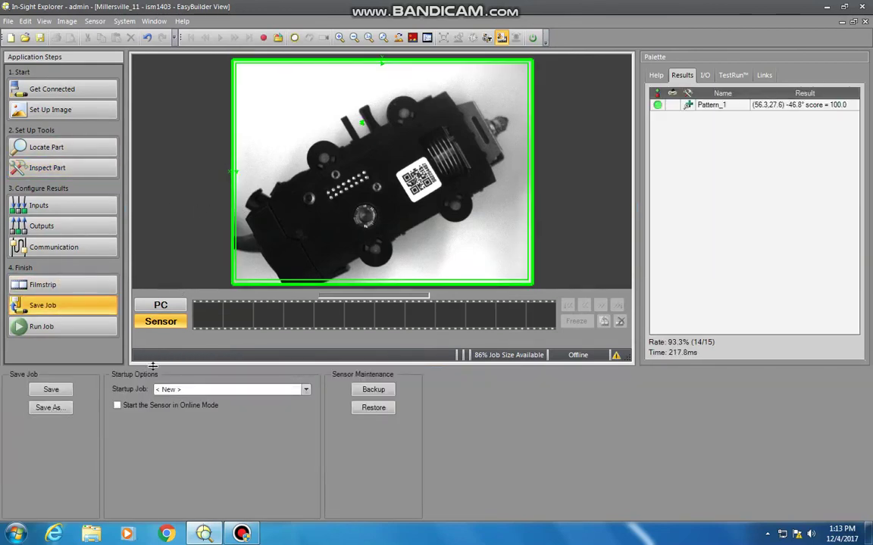
left_click(50, 389)
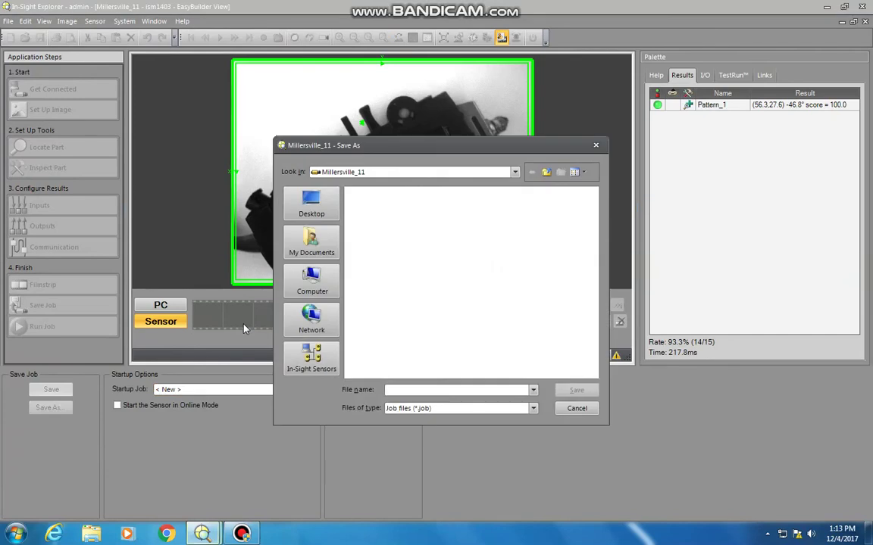
left_click(310, 216)
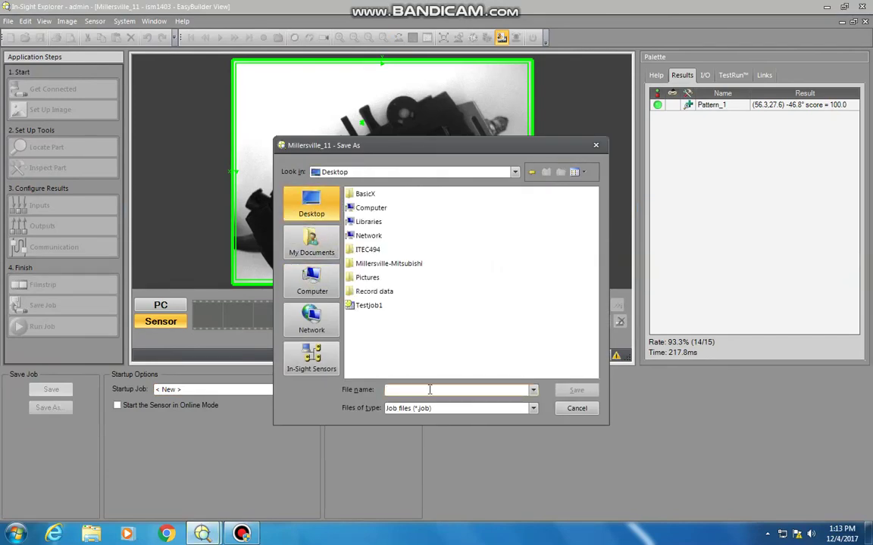
type("Jobtest")
left_click(575, 390)
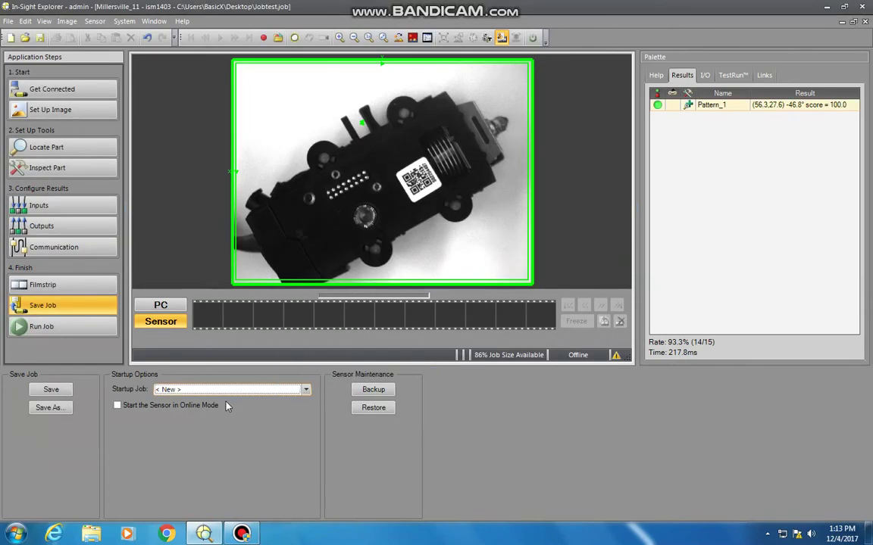
left_click(61, 333)
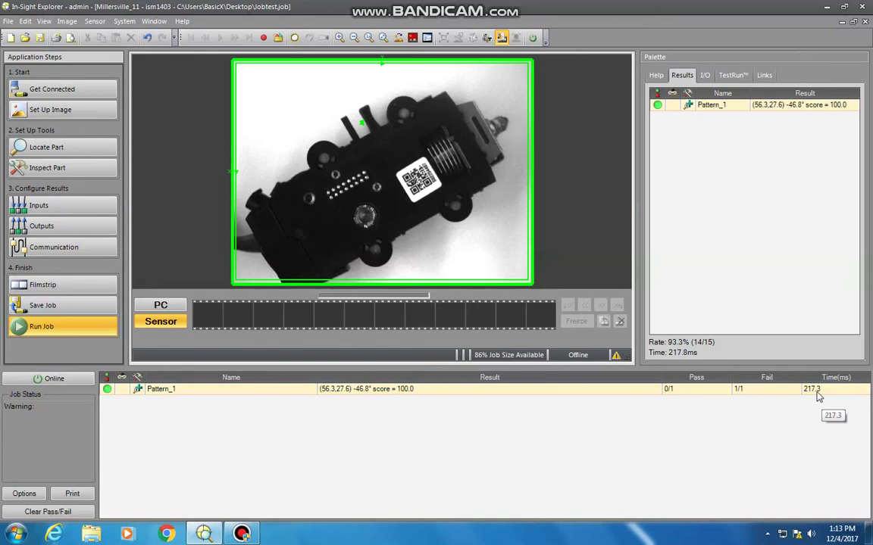
Trigger a fresh image inspection, then take the sensor Online so Pattern_1 runs continuously
left_click(294, 38)
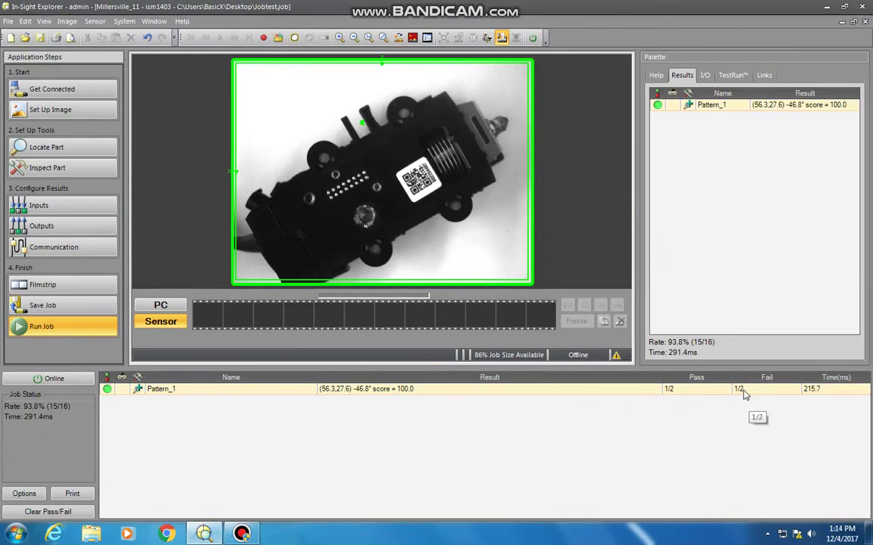
left_click(43, 381)
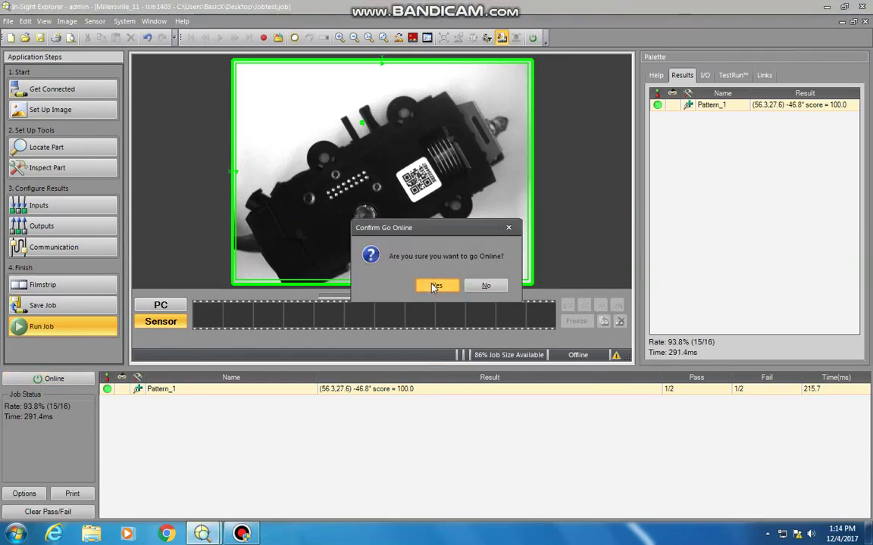
left_click(419, 286)
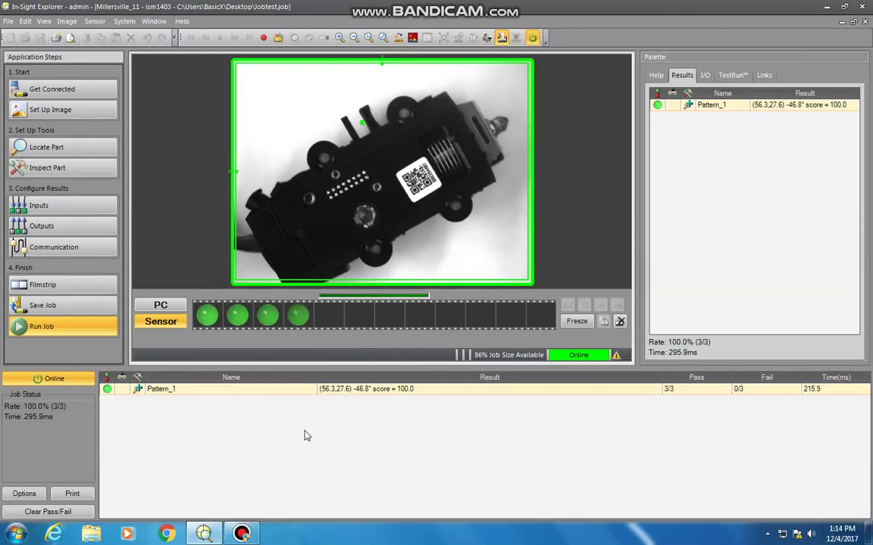